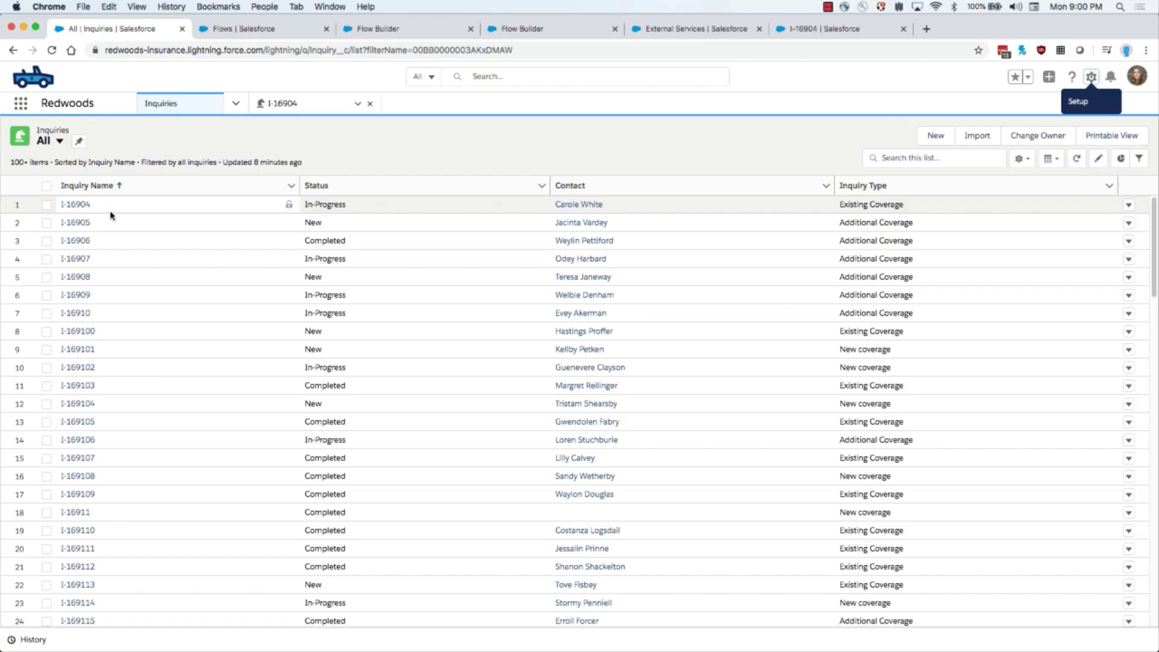
pyautogui.scroll(-2, 110, 215)
pyautogui.scroll(-1, 112, 215)
pyautogui.scroll(-2, 113, 273)
pyautogui.scroll(-5, 119, 311)
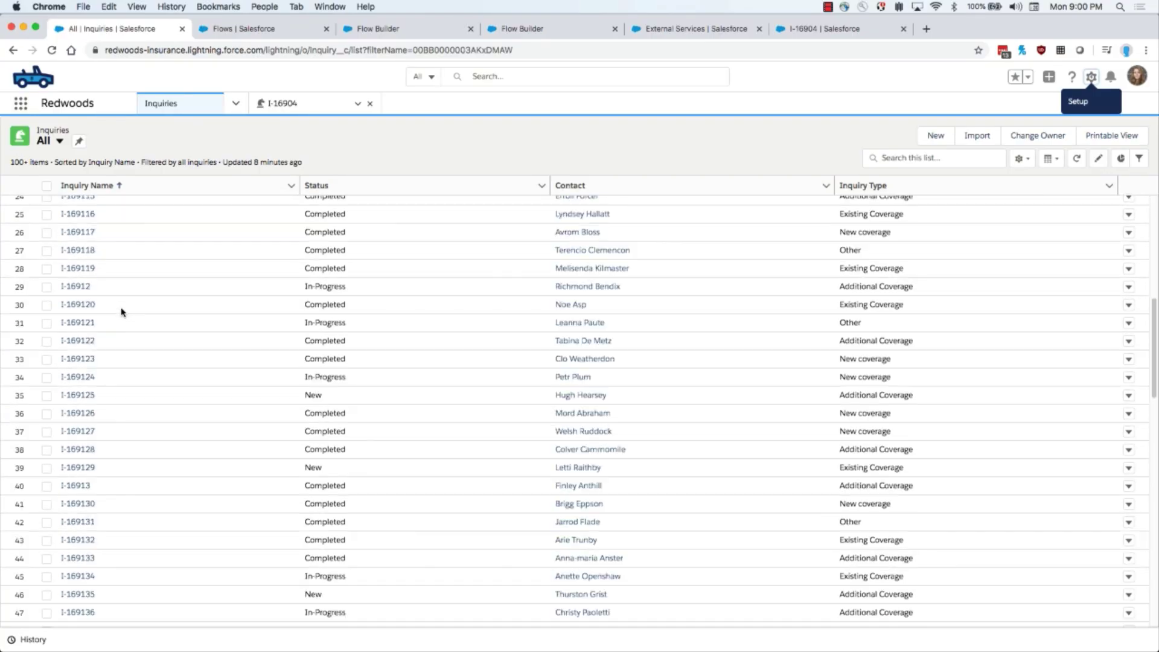
pyautogui.scroll(-3, 99, 303)
pyautogui.scroll(-1, 95, 295)
pyautogui.scroll(-5, 96, 288)
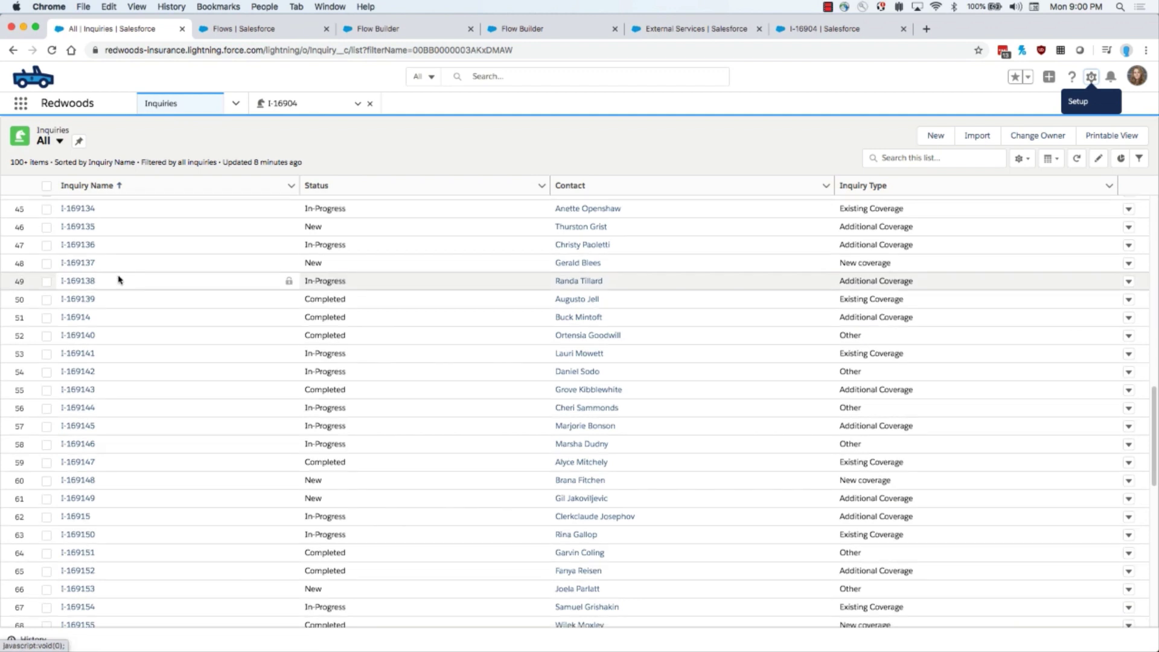
pyautogui.scroll(-1, 119, 279)
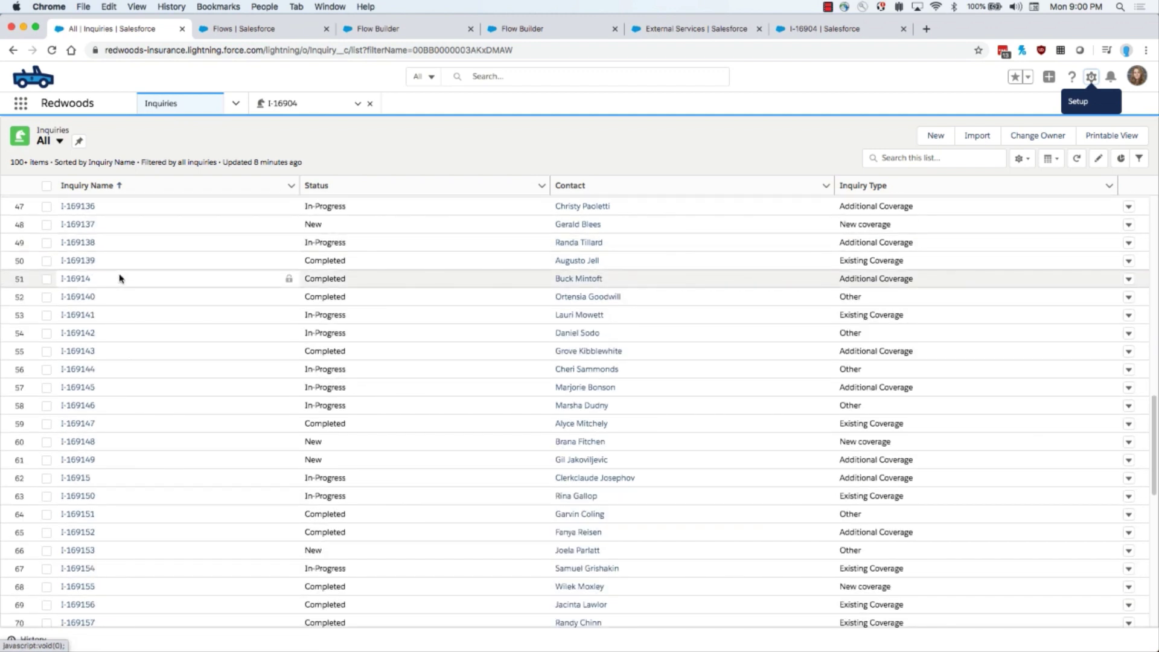
# Close the Flows tabs and pass the Scheduled, Record-Changed and Screen Flow choices to reach Change Billing.
pyautogui.press('super+w')
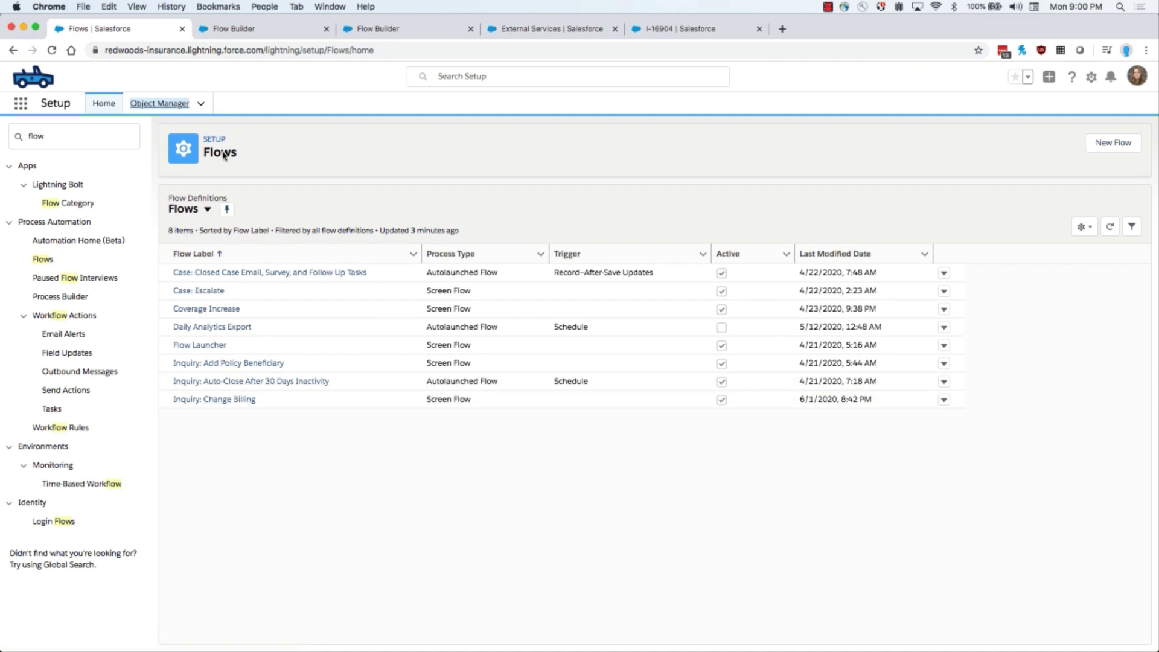
pyautogui.press('super+w')
pyautogui.click(319, 355)
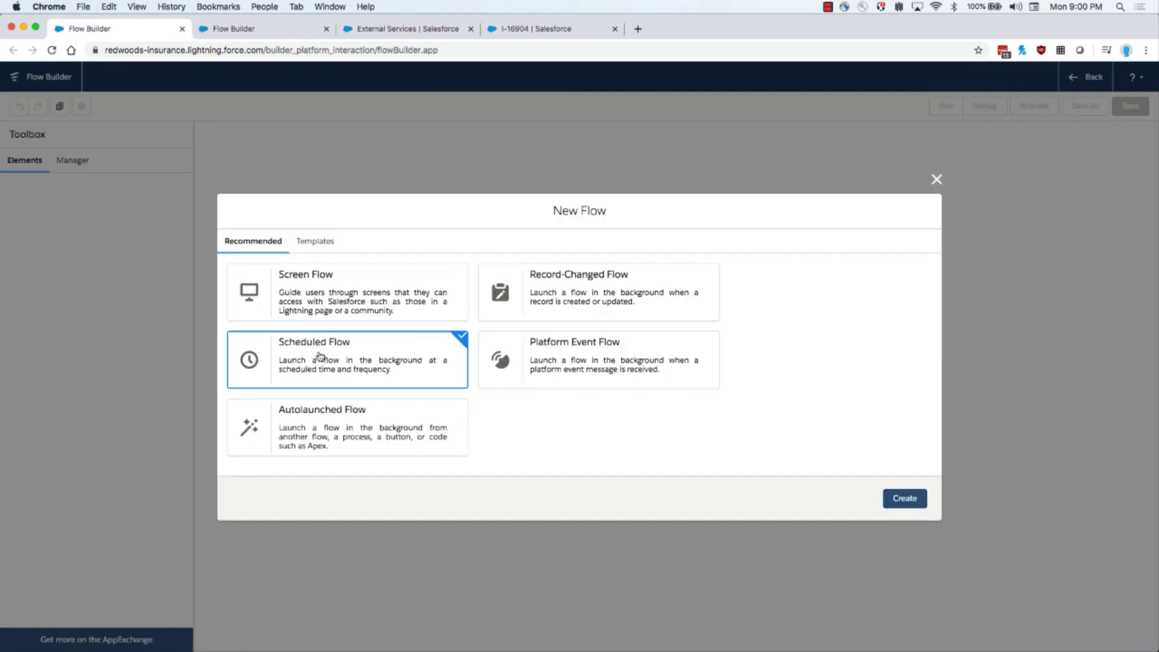
pyautogui.click(604, 292)
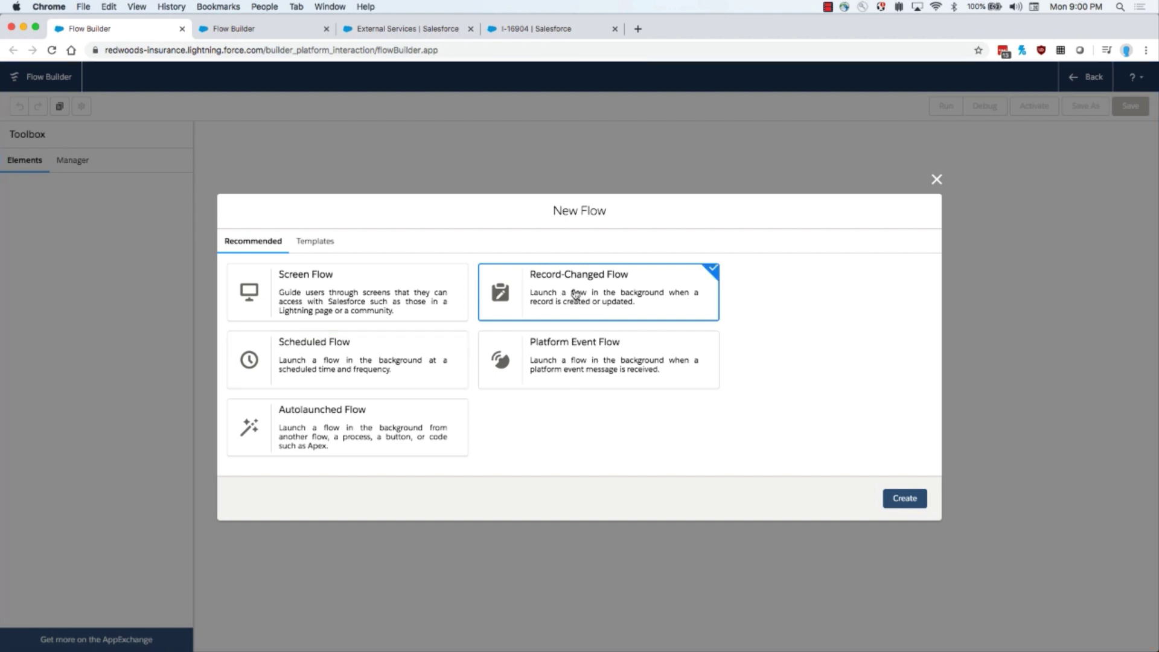
pyautogui.click(356, 307)
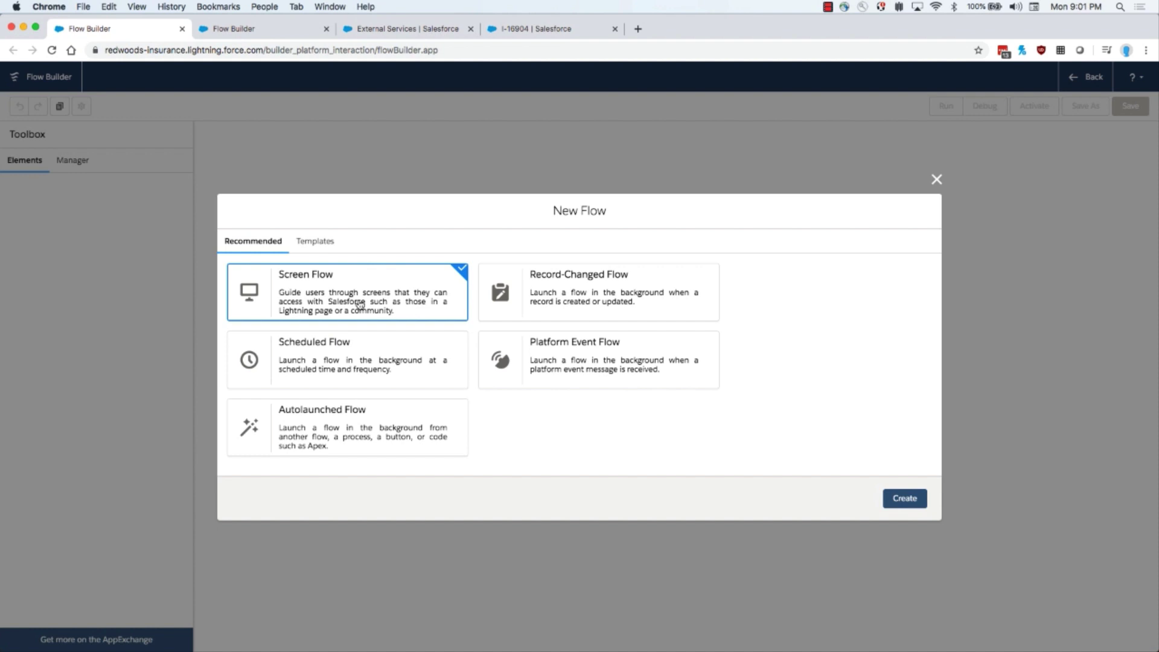
pyautogui.press('super+w')
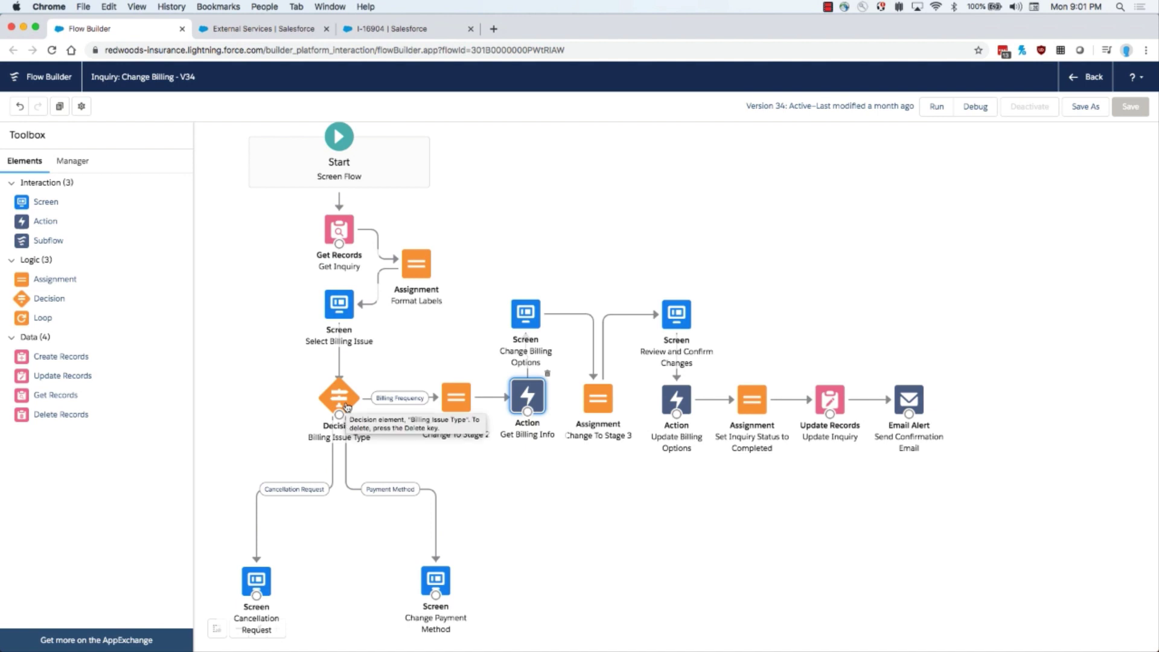
# Inspect the Billing Issue Type decision, Stage 2/3 assignments, Get Inquiry, Get Billing Info and Update Billing Options.
pyautogui.click(345, 408)
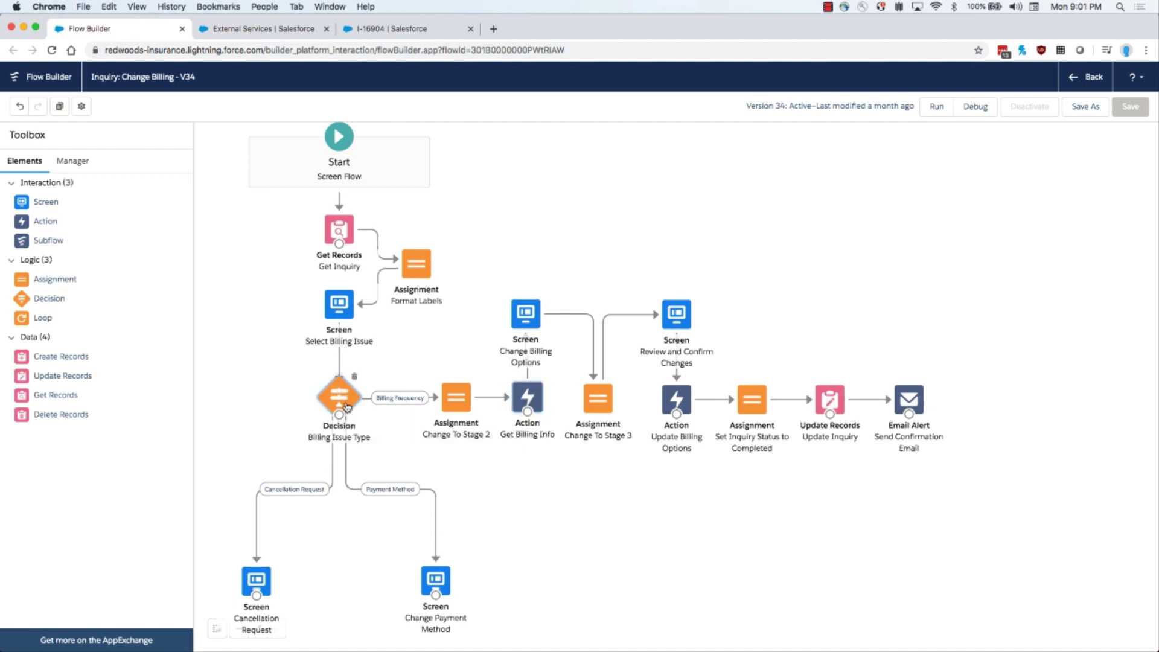
pyautogui.click(457, 403)
pyautogui.click(598, 405)
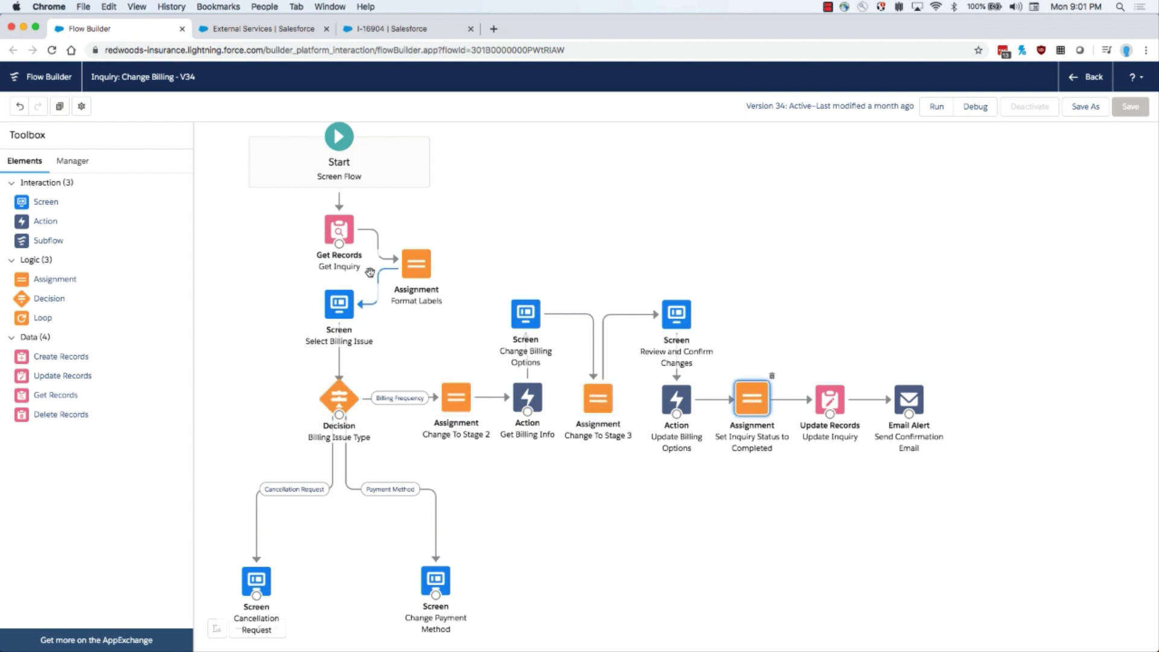
pyautogui.click(345, 237)
pyautogui.click(527, 398)
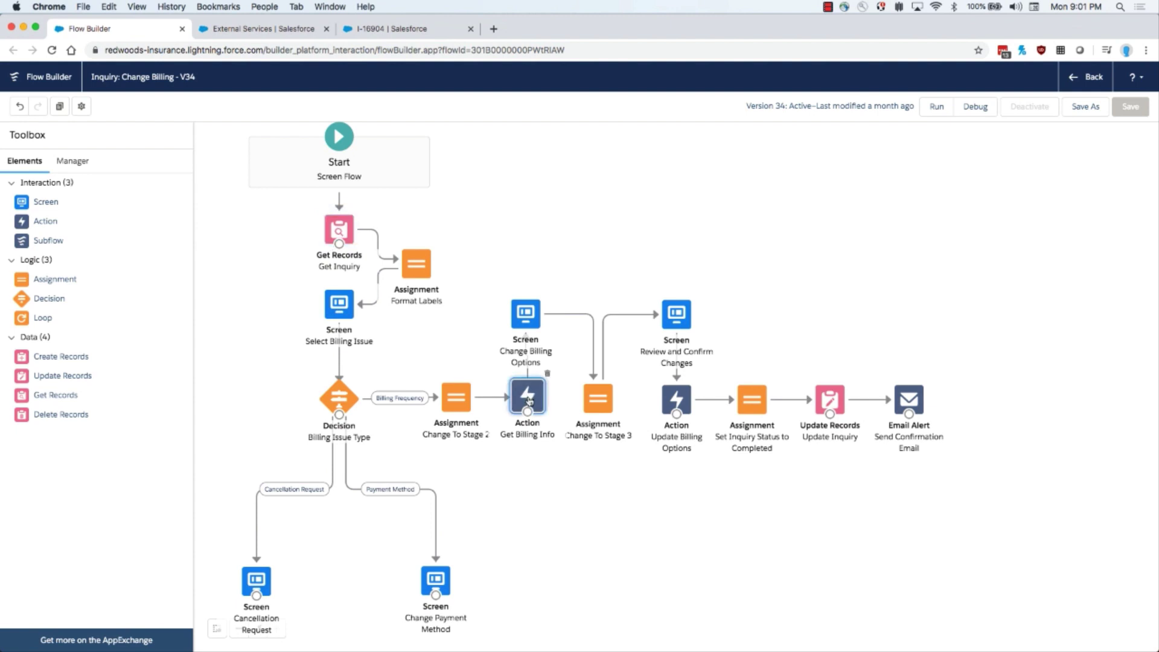
pyautogui.click(686, 401)
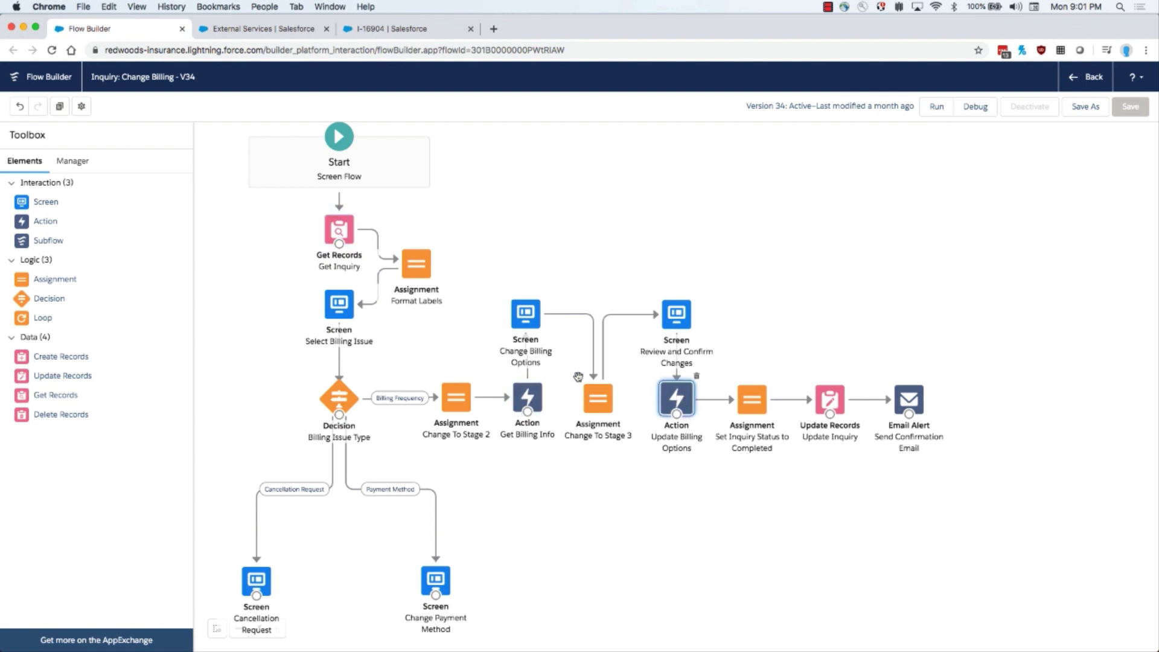
# Open the Select Billing Issue screen in the screen editor.
pyautogui.click(339, 314)
pyautogui.click(526, 312)
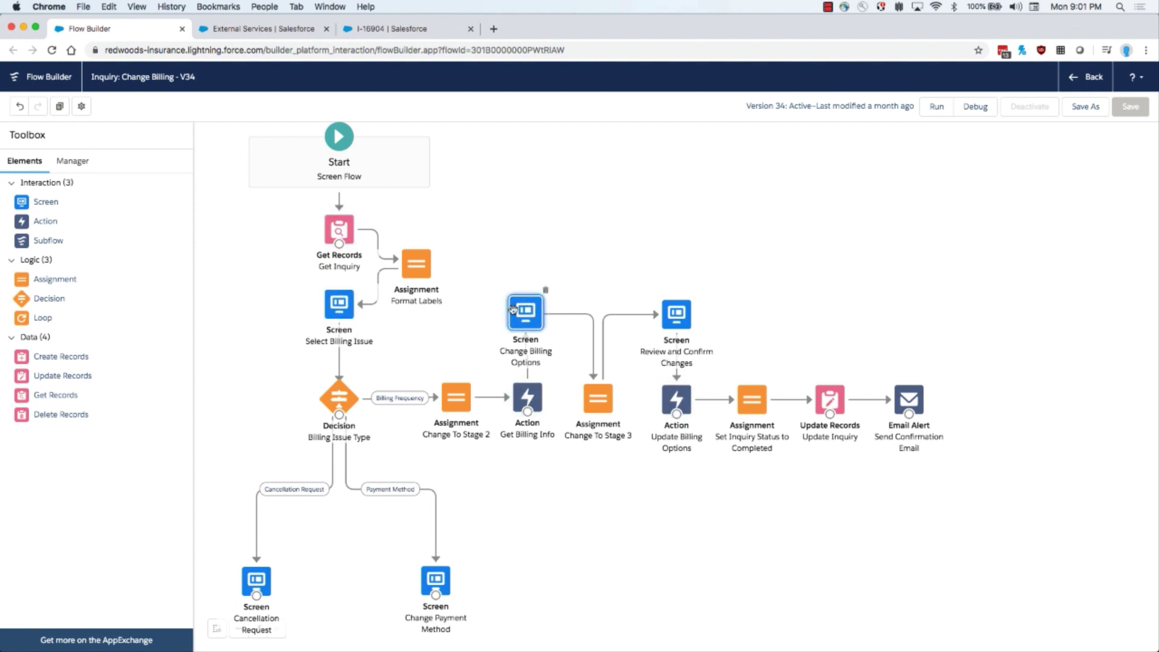
pyautogui.doubleClick(337, 311)
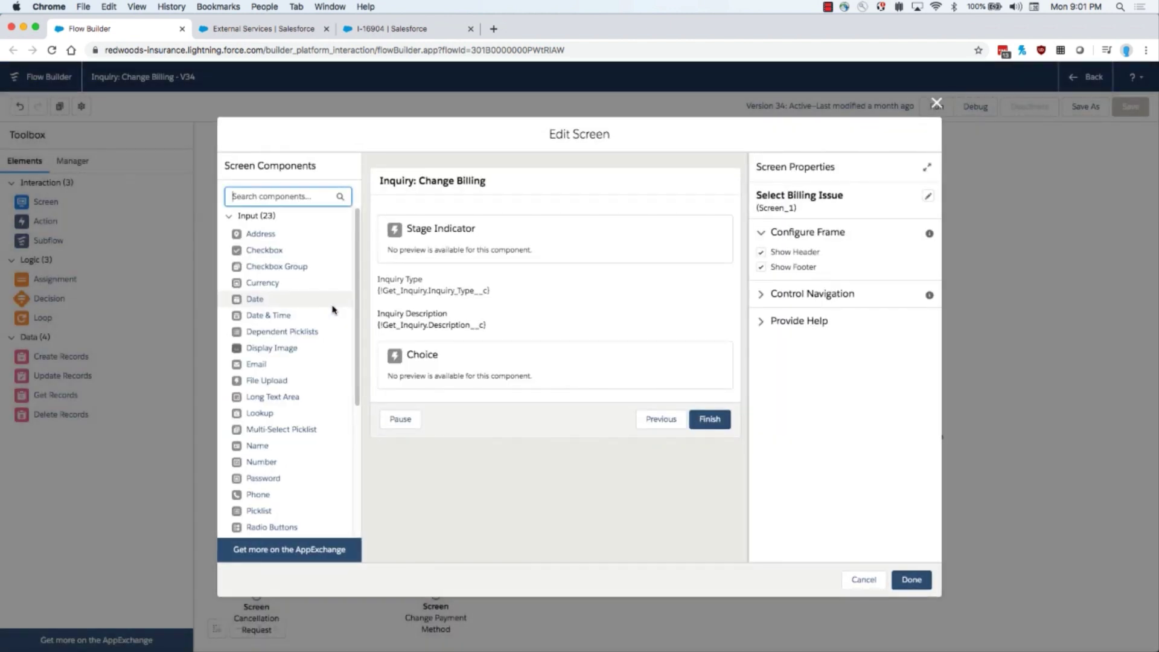
# Review the billing issue Choice component's properties, then close the Select Billing Issue editor.
pyautogui.click(465, 375)
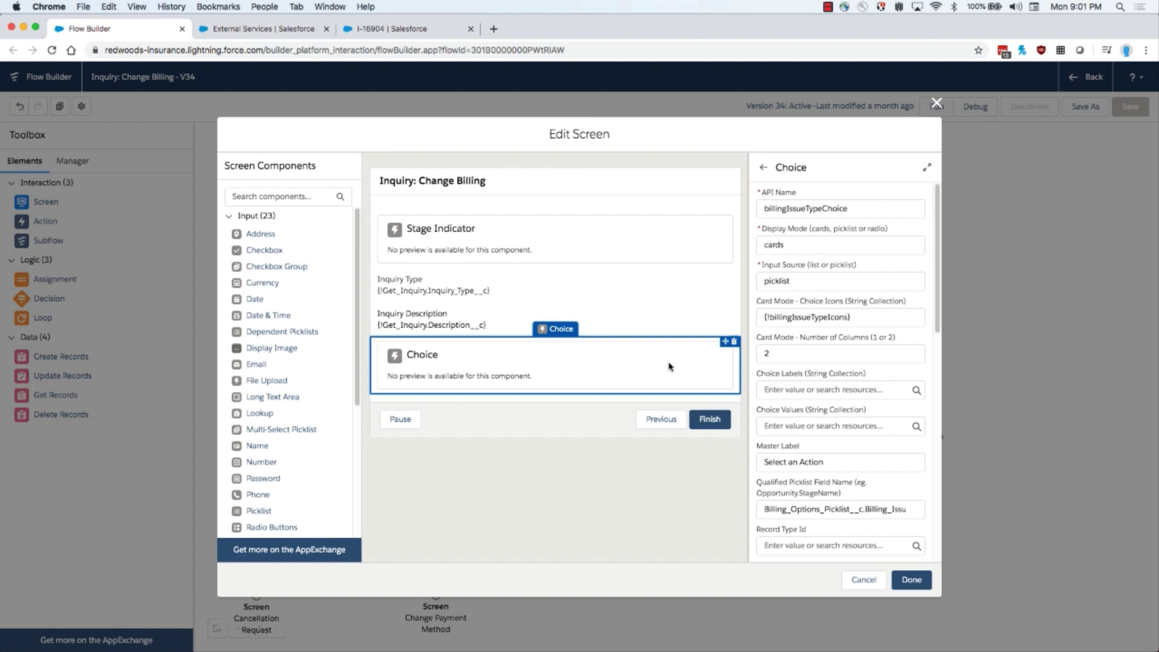
pyautogui.scroll(-2, 318, 419)
pyautogui.scroll(-3, 320, 418)
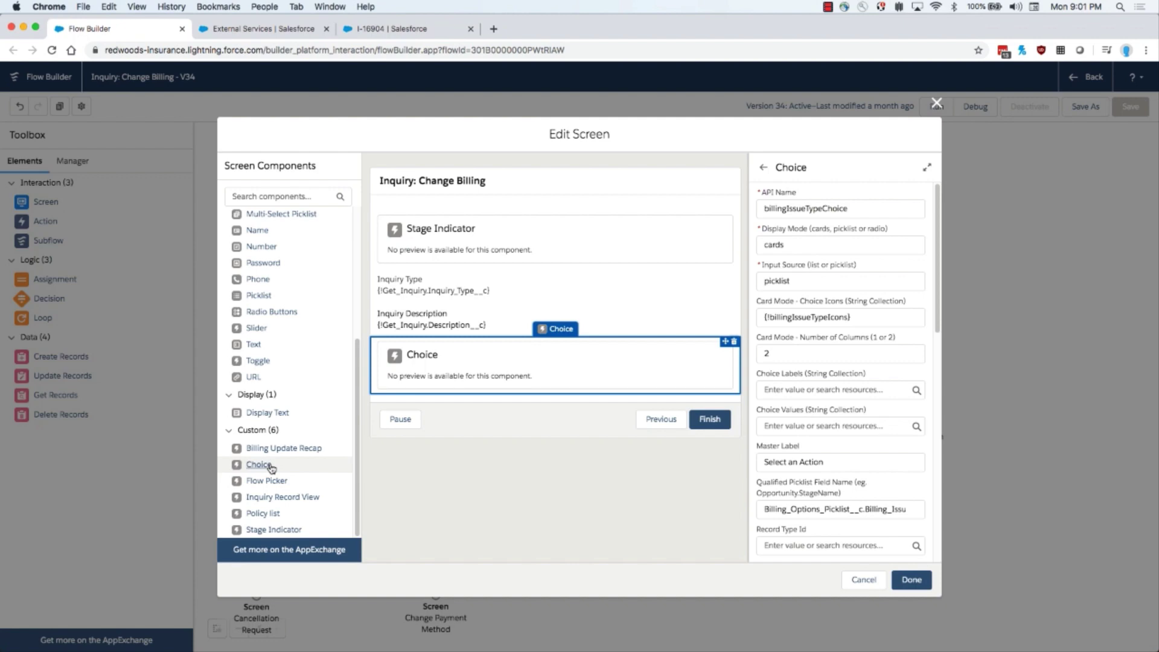
pyautogui.click(909, 580)
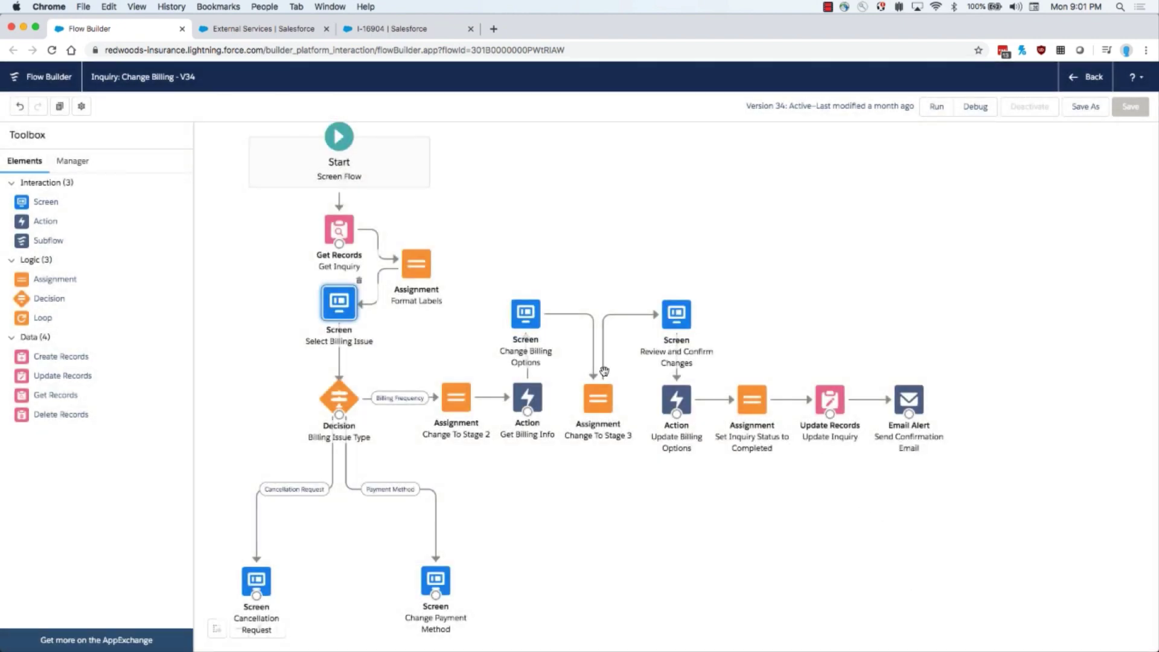
# Open the Policies external service in Setup and highlight its schema's swagger version line.
pyautogui.click(525, 399)
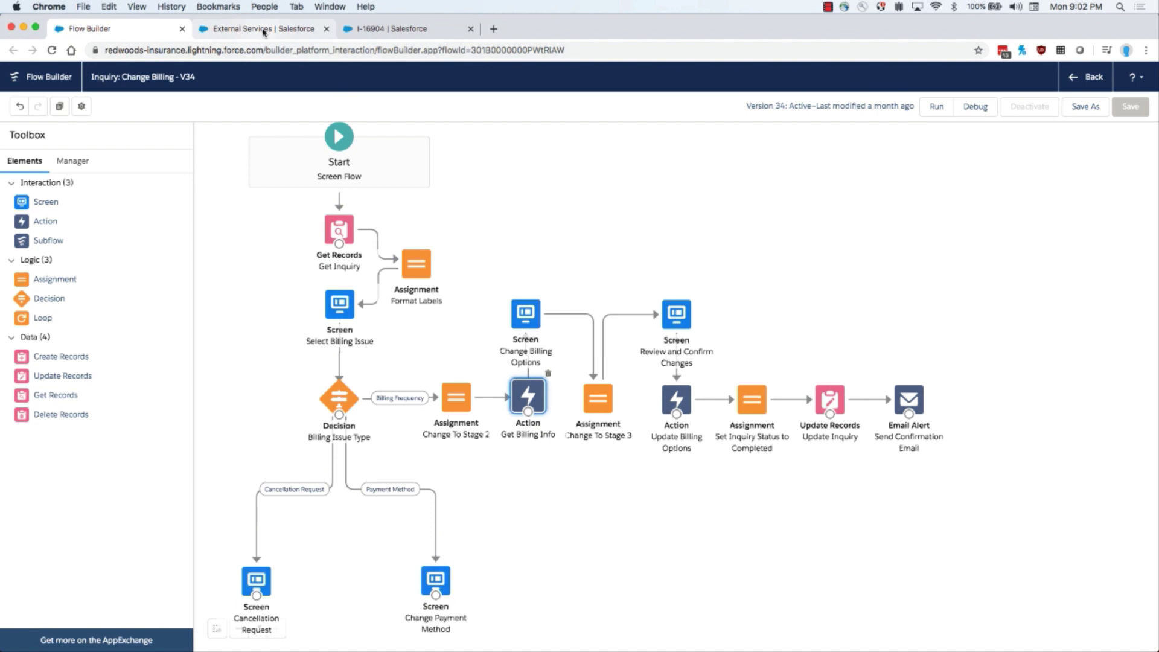
pyautogui.click(264, 30)
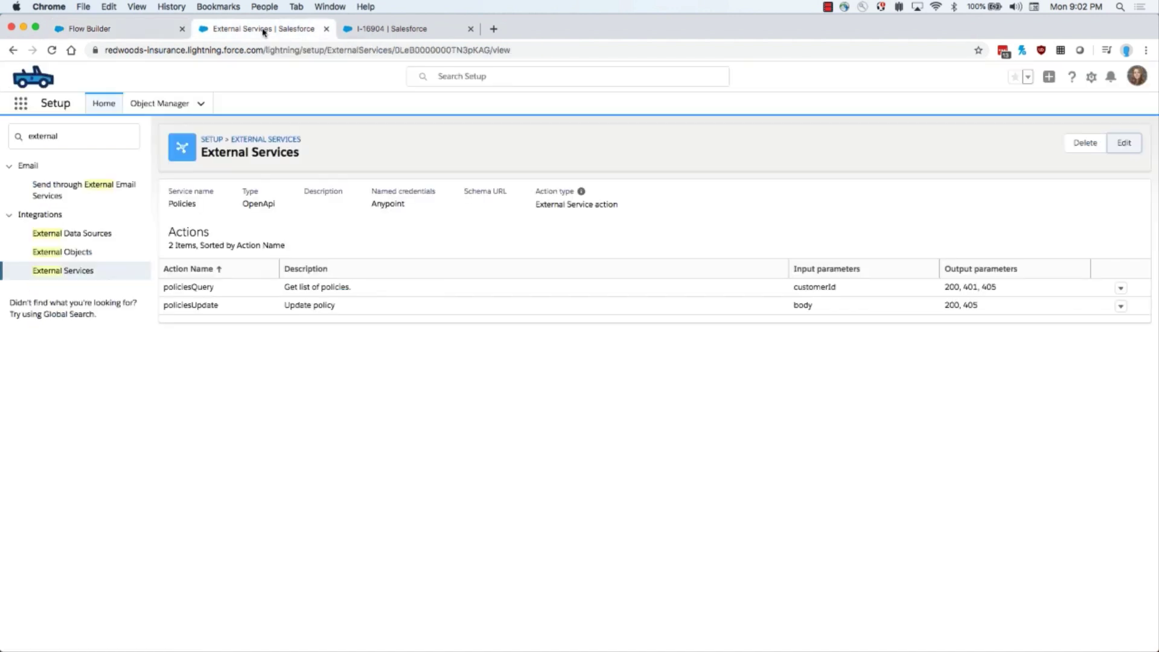
pyautogui.click(1124, 143)
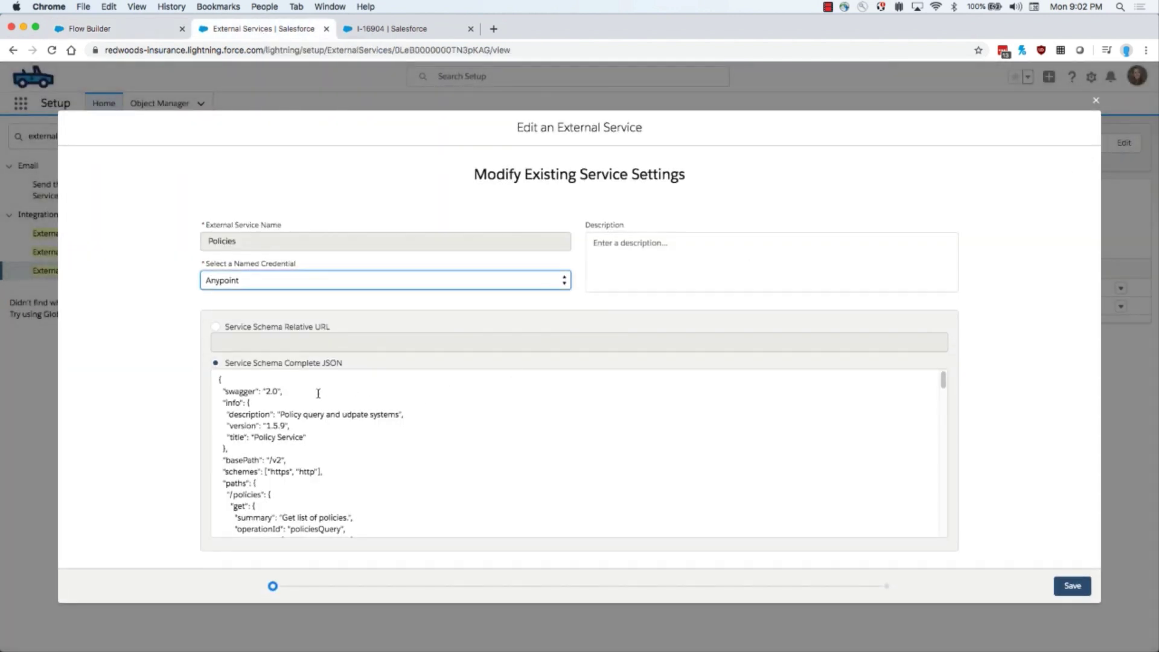
pyautogui.moveTo(223, 391); pyautogui.dragTo(282, 391)
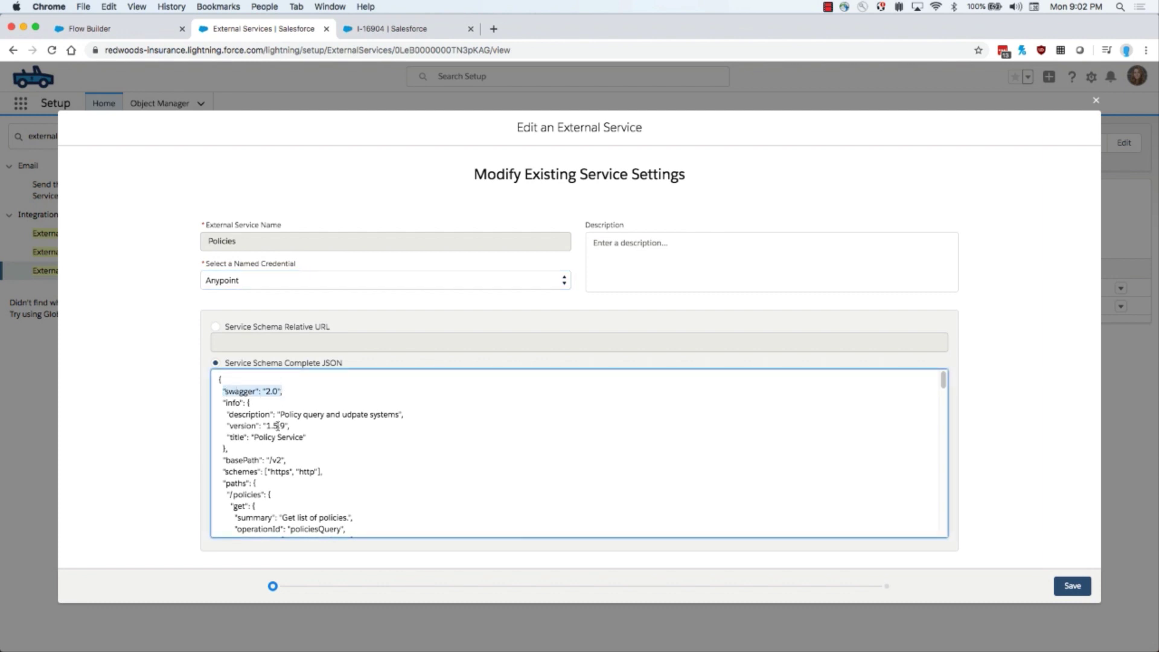
pyautogui.scroll(-3, 278, 425)
pyautogui.scroll(-3, 278, 426)
pyautogui.scroll(-3, 277, 426)
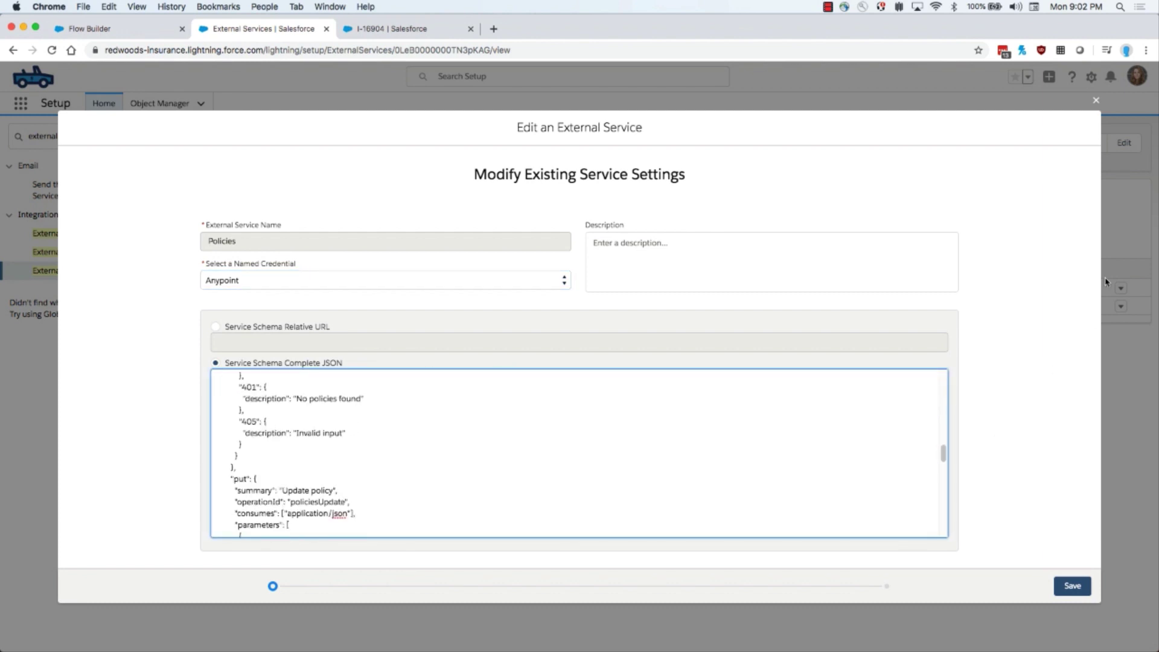
# Check that Get Billing Info passes recordId as customerId, leaving the action unchanged.
pyautogui.click(134, 34)
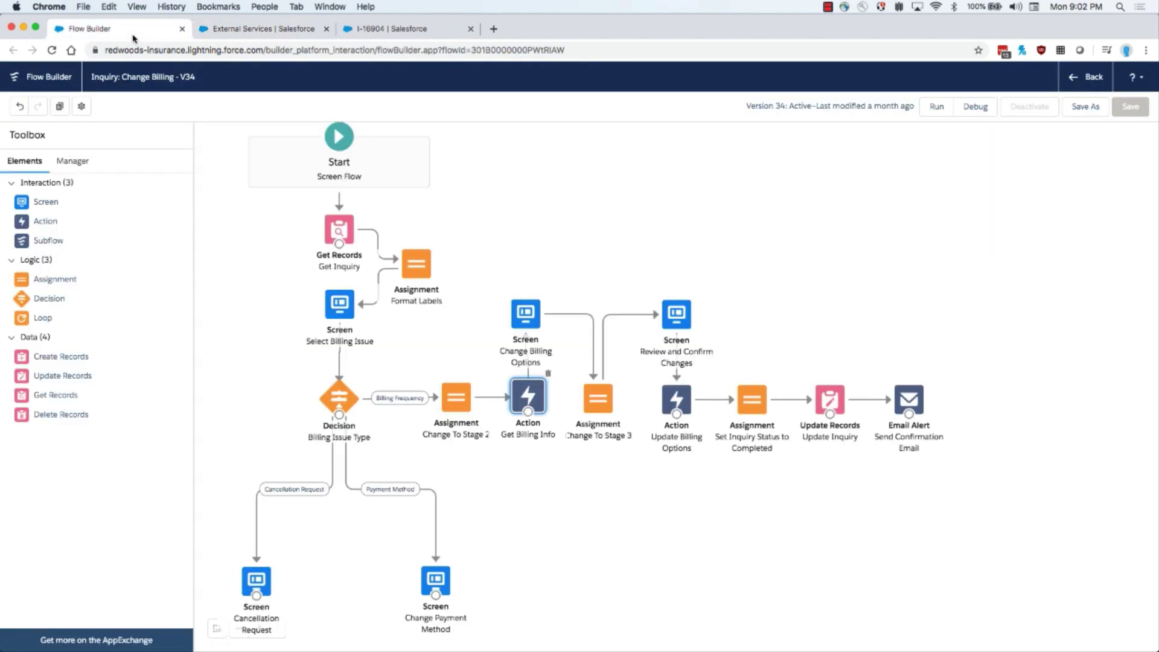
pyautogui.doubleClick(533, 399)
pyautogui.click(498, 395)
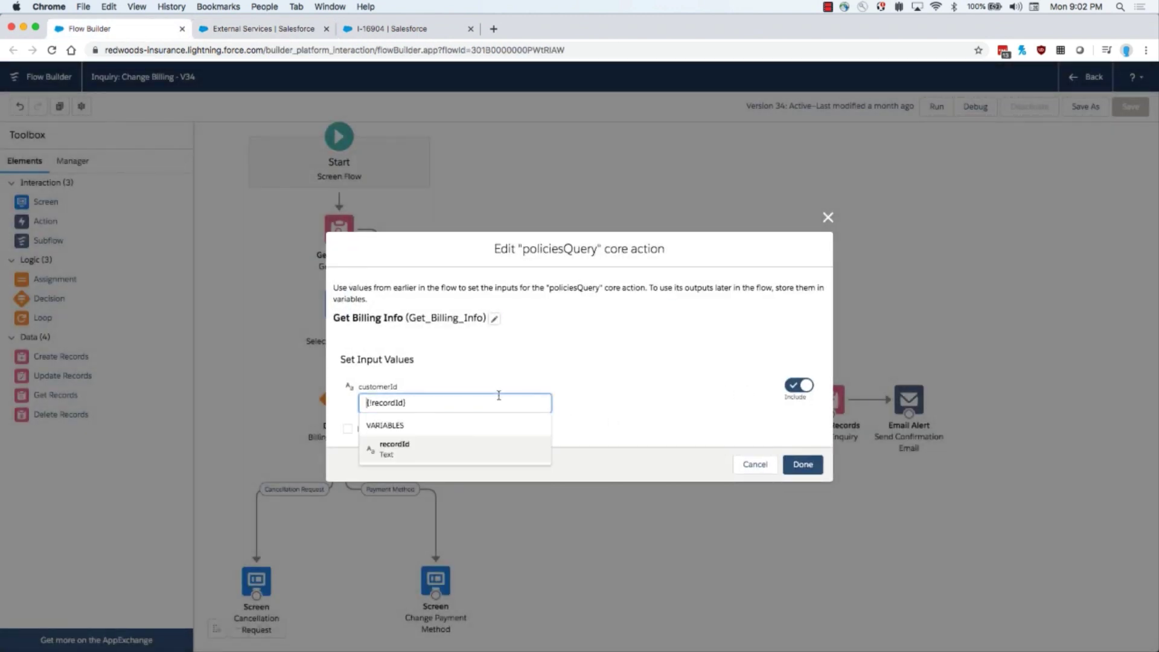
pyautogui.click(803, 464)
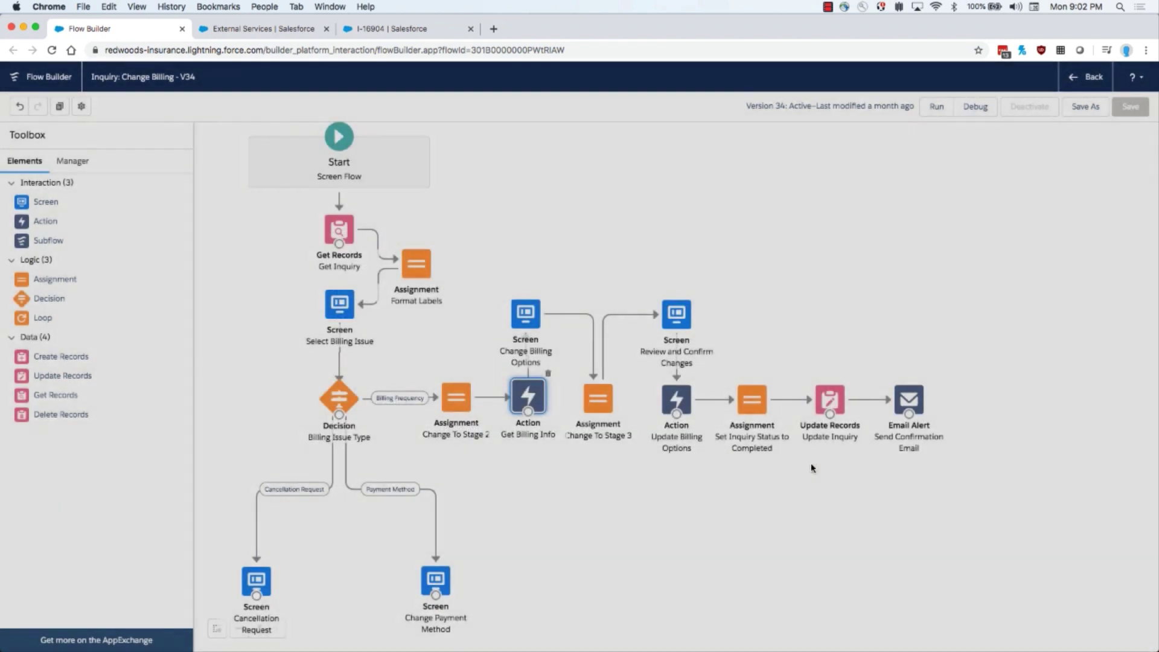
# Review when the Change Billing Options screen's Next Due Date field is displayed.
pyautogui.click(525, 312)
pyautogui.doubleClick(526, 312)
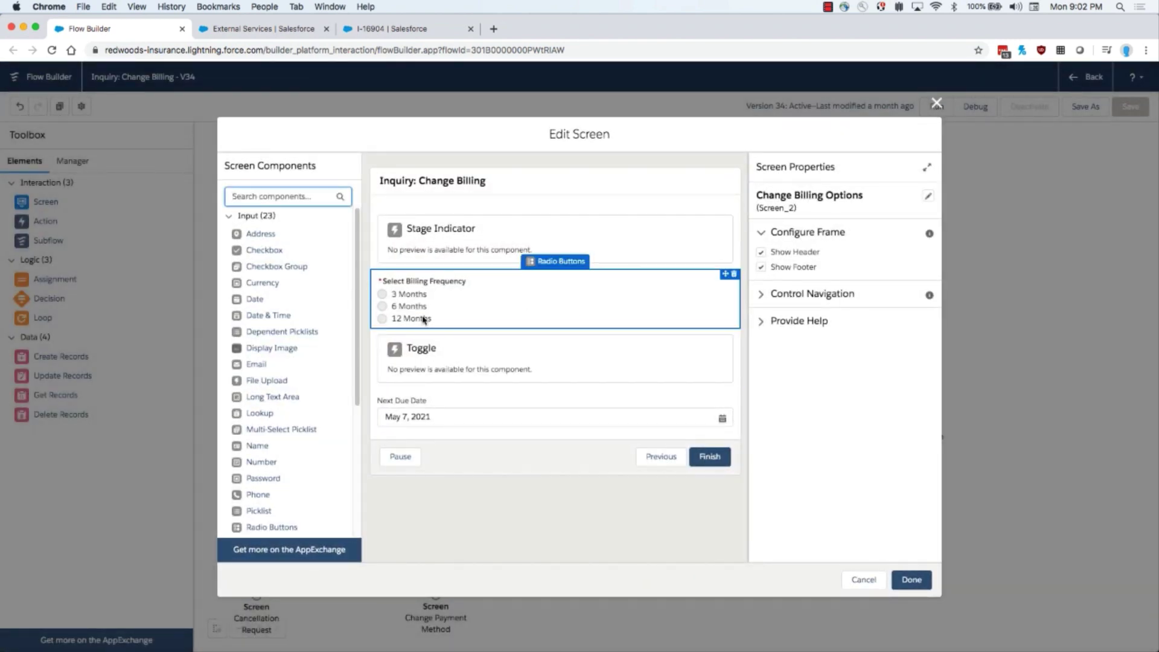
pyautogui.click(443, 416)
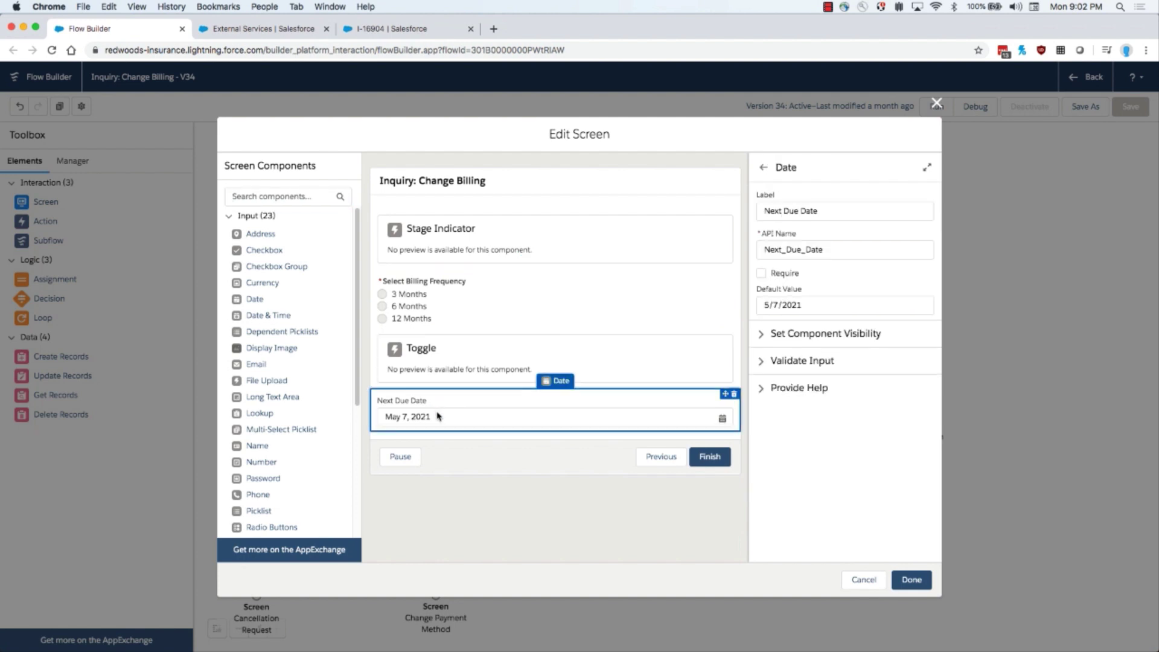
pyautogui.click(776, 334)
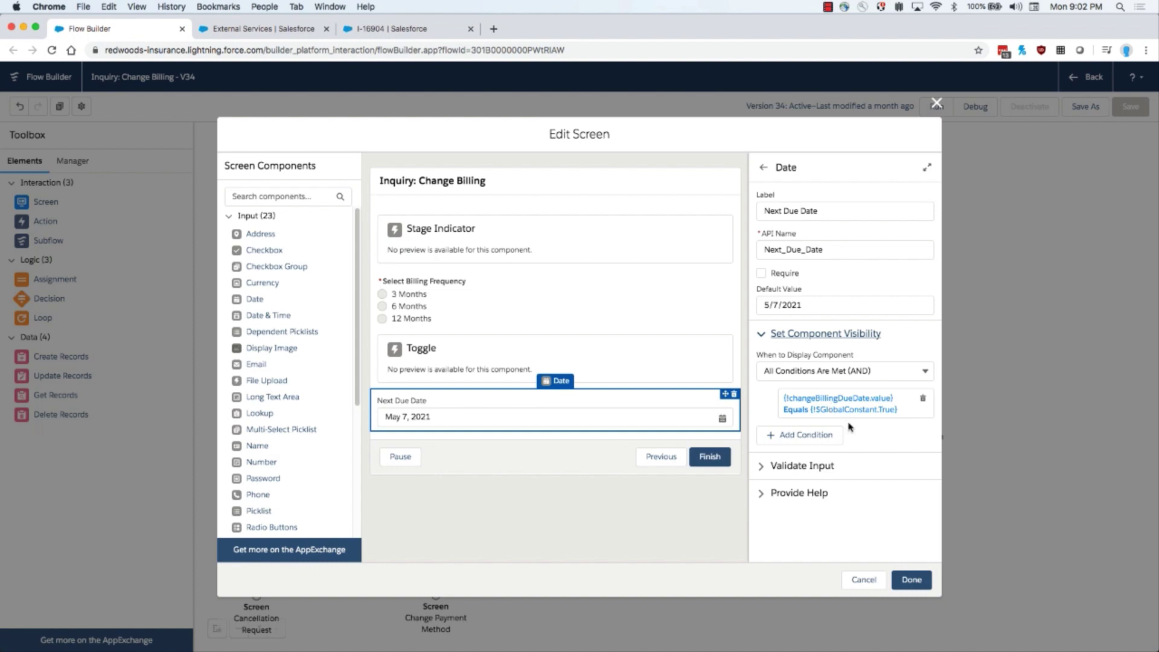
pyautogui.click(911, 581)
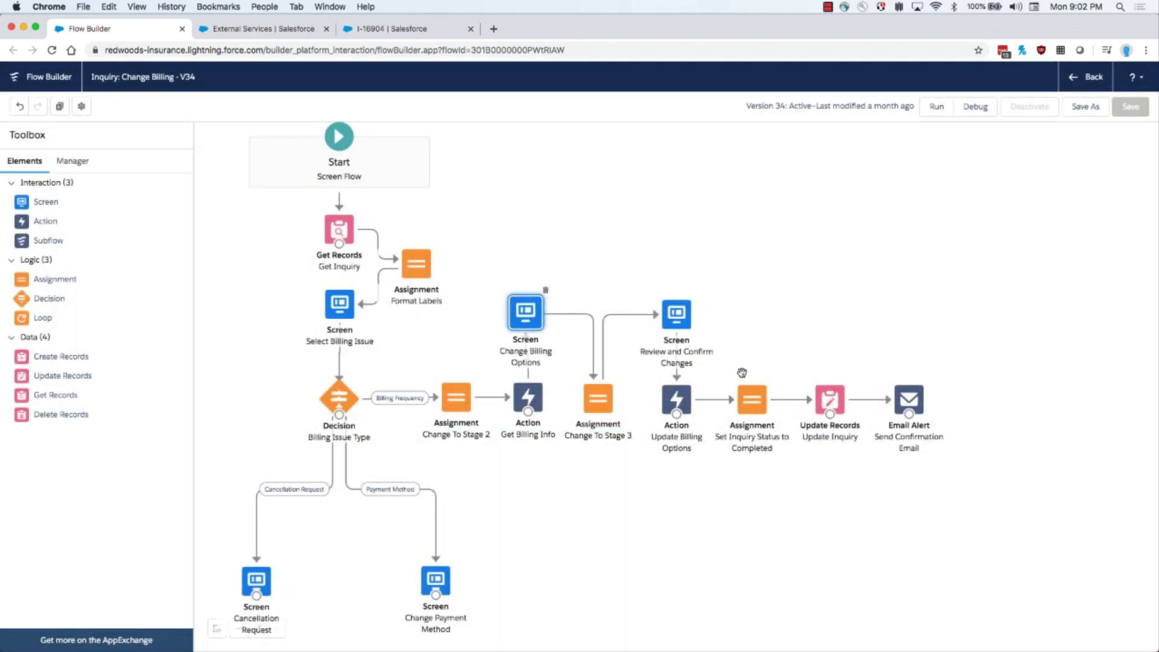
pyautogui.click(686, 325)
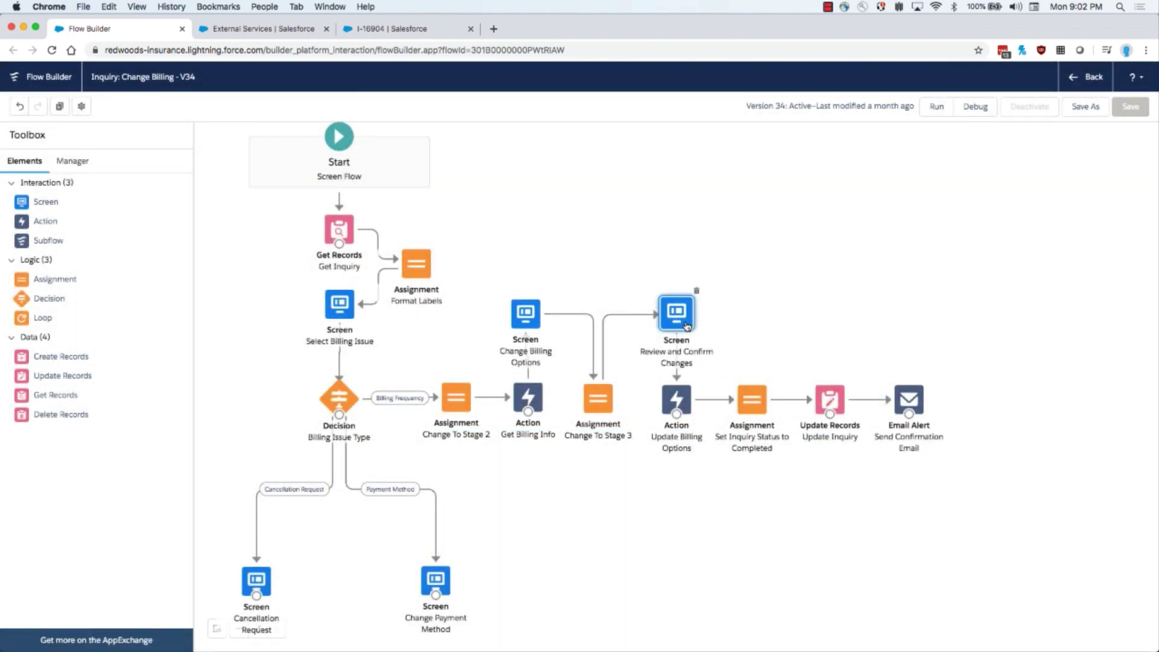
pyautogui.click(685, 401)
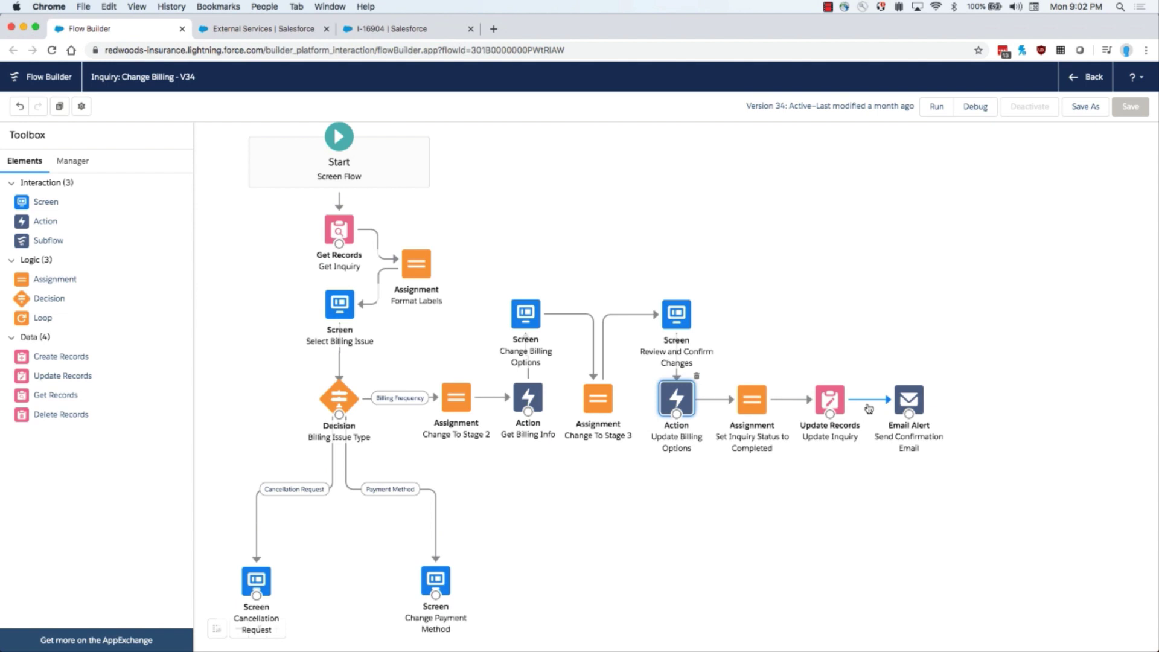
pyautogui.click(833, 397)
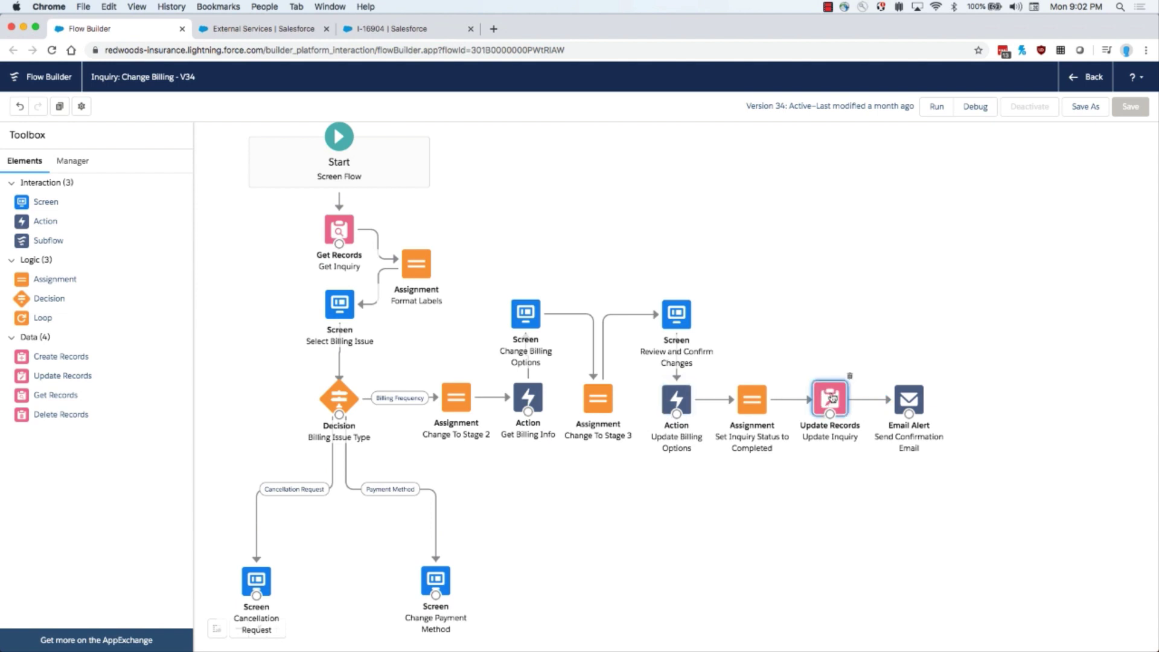
pyautogui.click(903, 396)
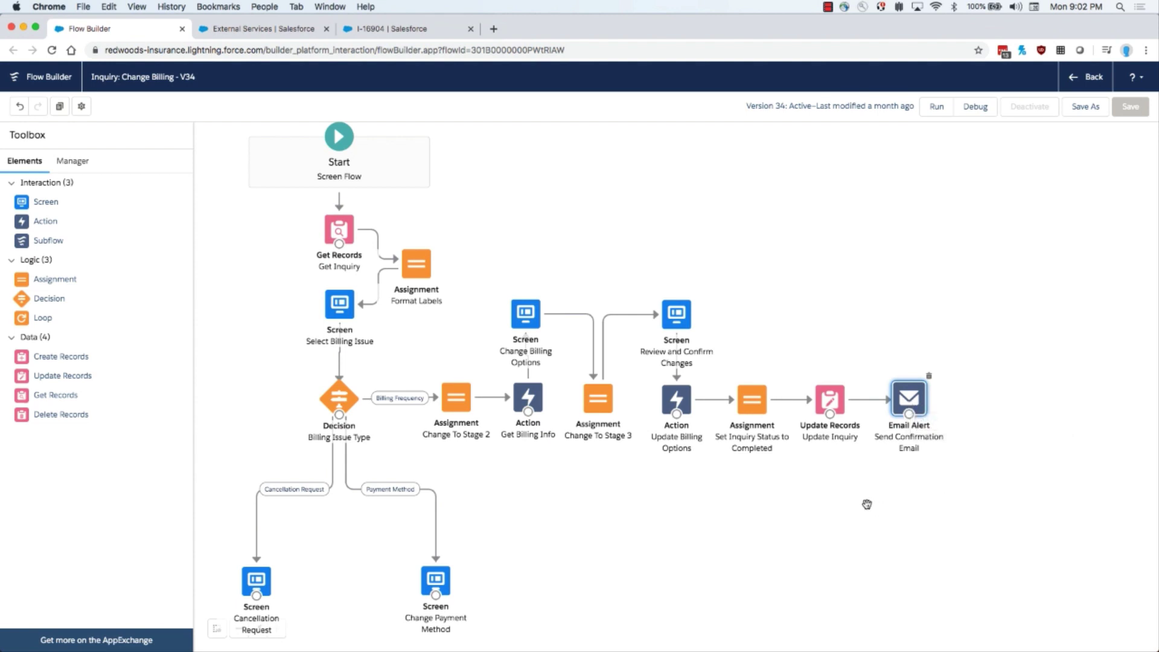
# Launch Inquiry: Change Billing on I-16904 and choose Change Billing Frequency.
pyautogui.click(384, 32)
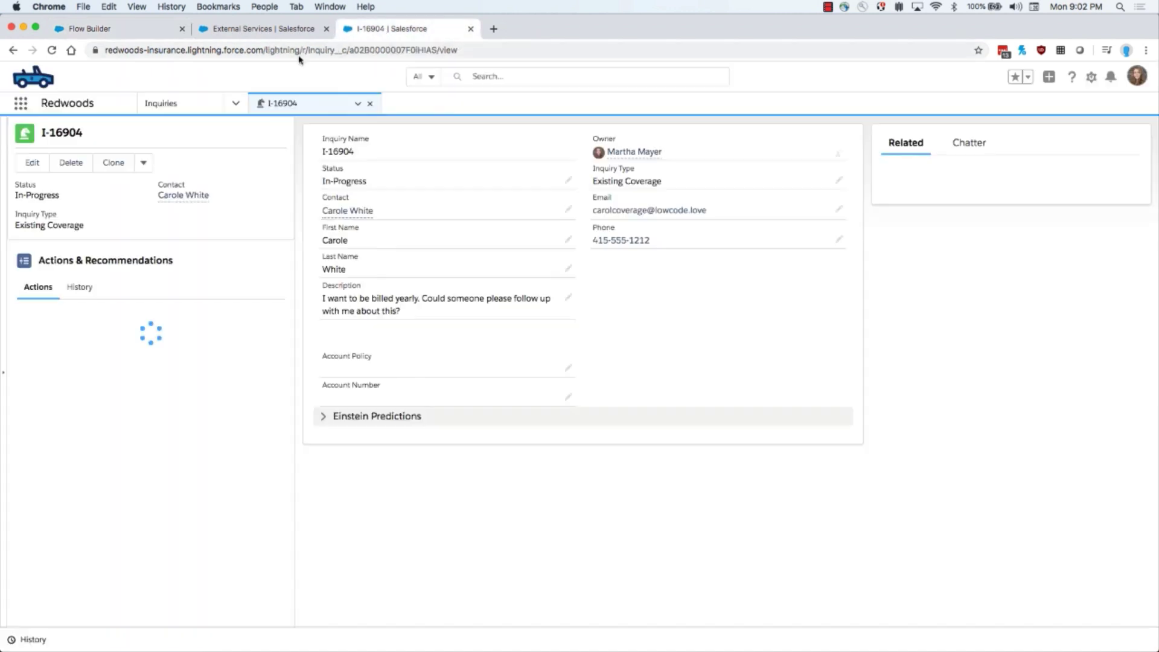
pyautogui.click(113, 351)
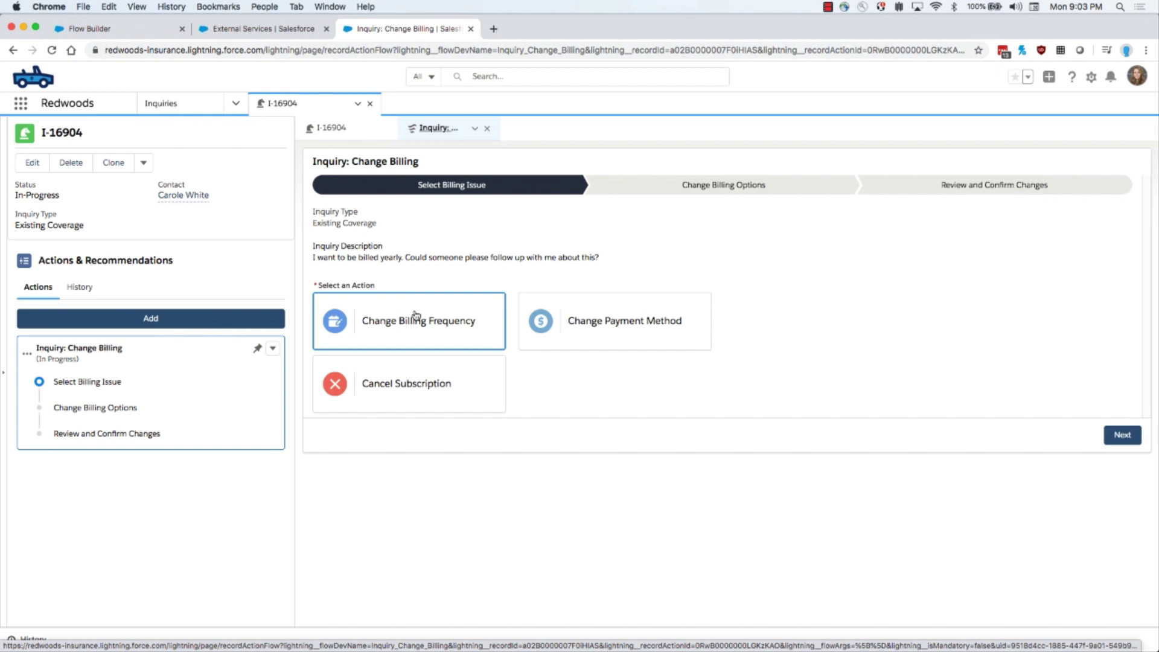
pyautogui.click(414, 316)
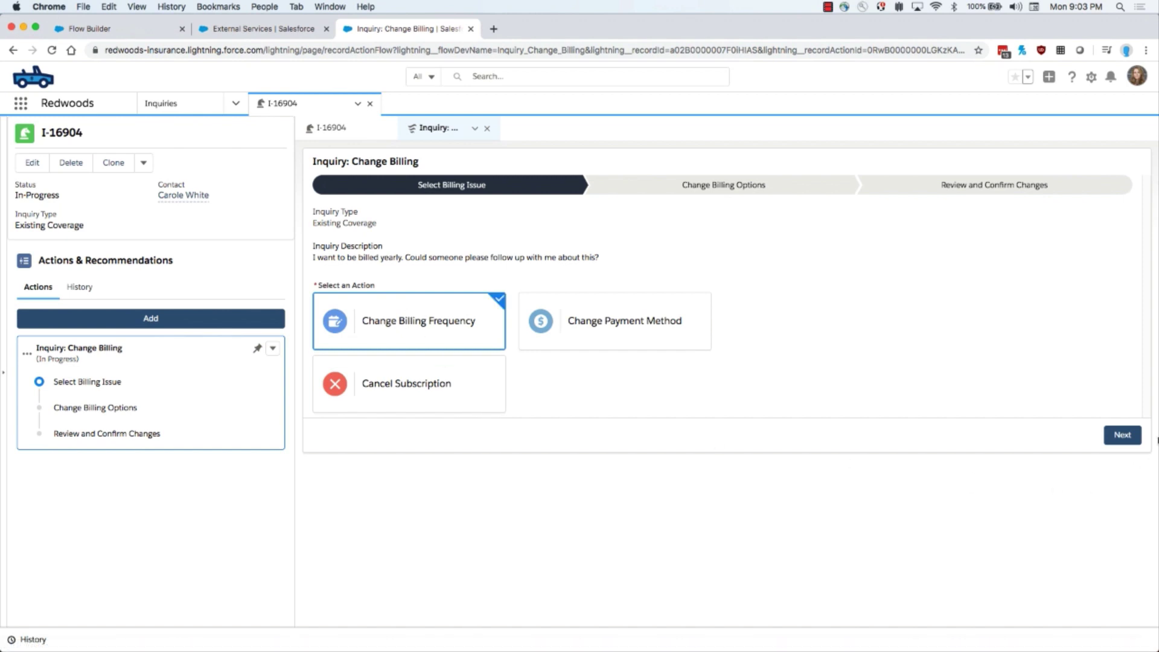
pyautogui.click(1107, 438)
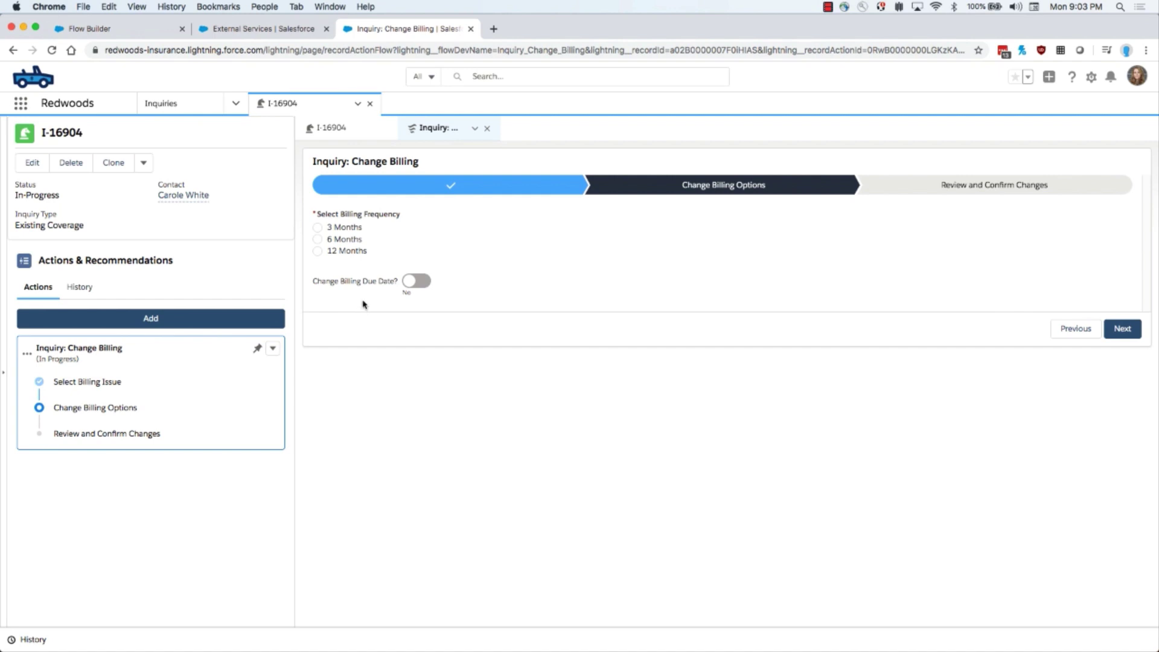
# Set billing frequency to 12 Months with due date change enabled, and confirm.
pyautogui.click(318, 251)
pyautogui.click(421, 283)
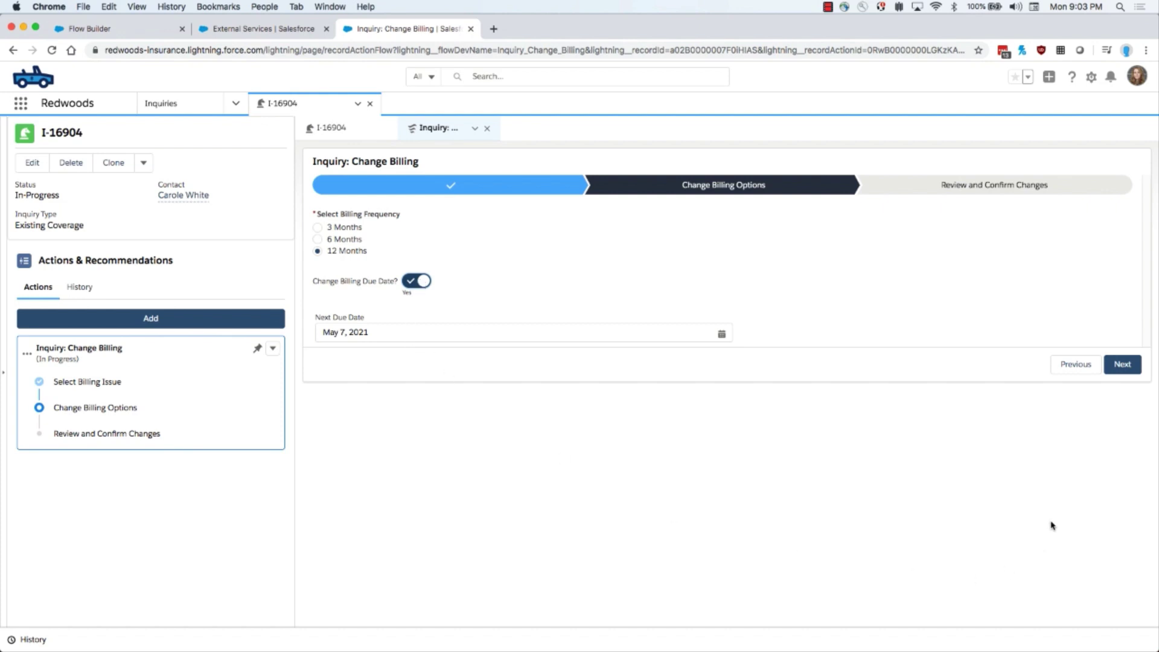
pyautogui.click(1123, 364)
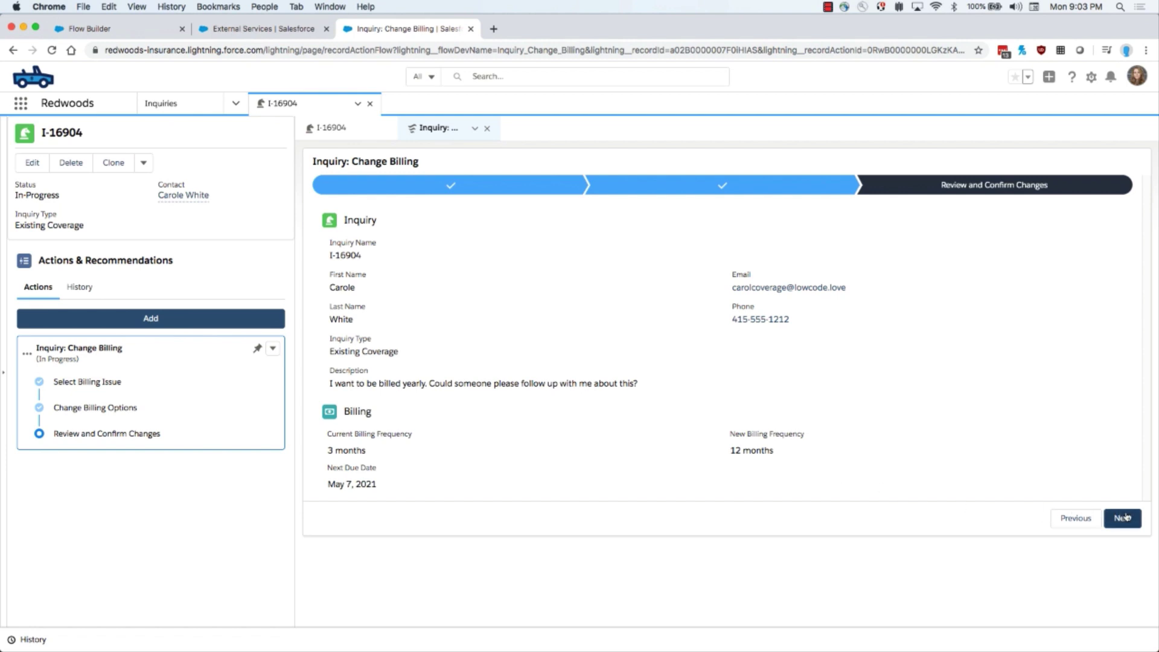
pyautogui.click(1122, 518)
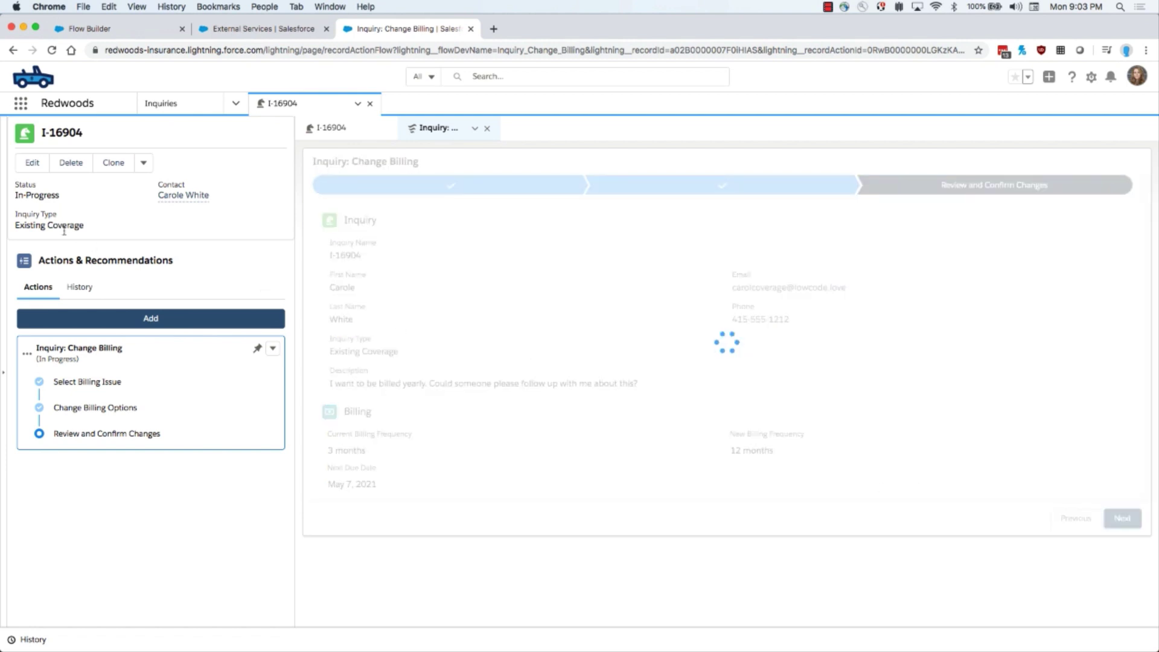
# Highlight inquiry I-16904's Completed status value.
pyautogui.doubleClick(33, 195)
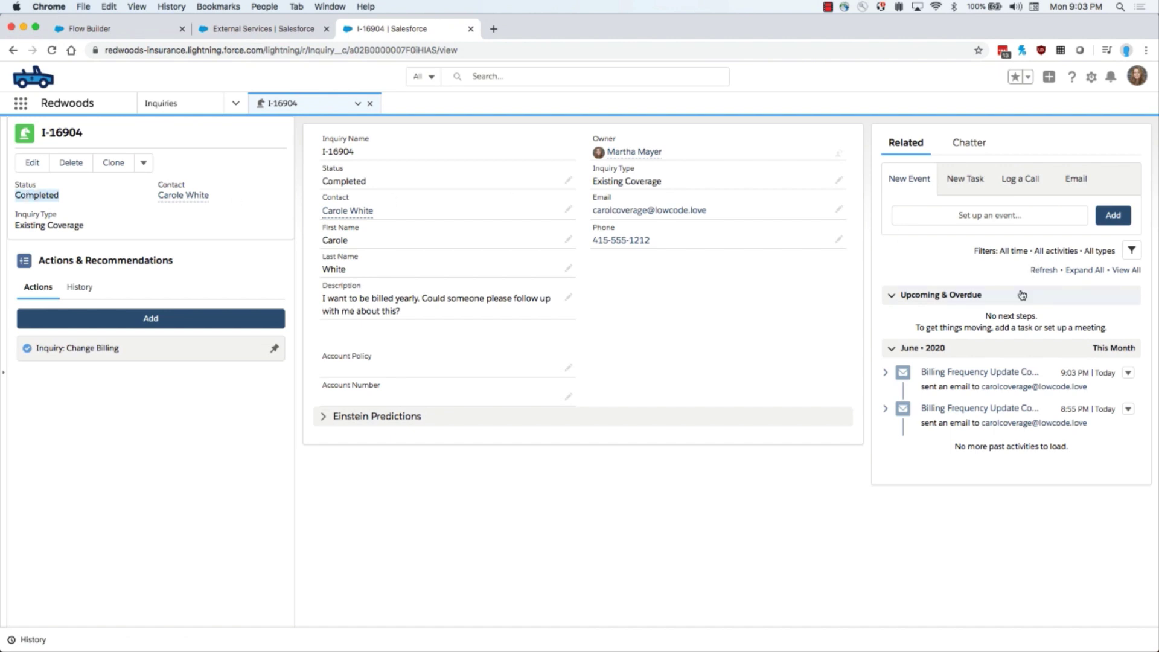